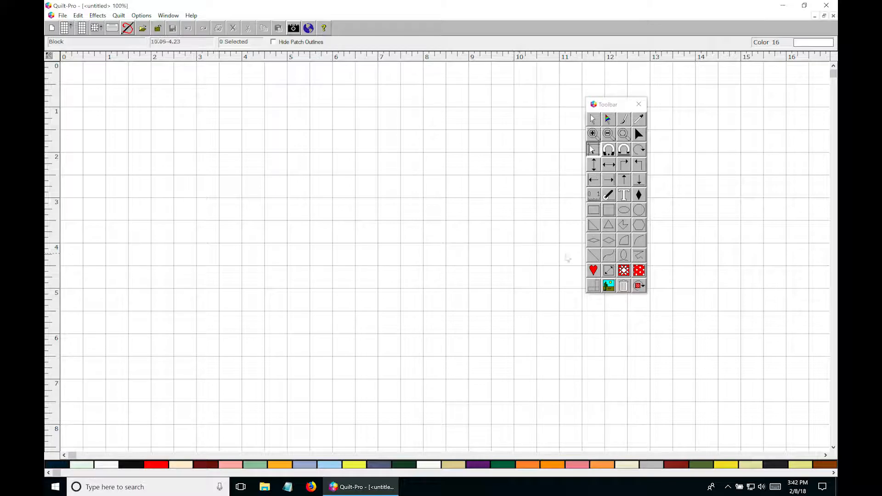
Open the Diamond block from the Diamond in Square category of the Block Library
click(624, 272)
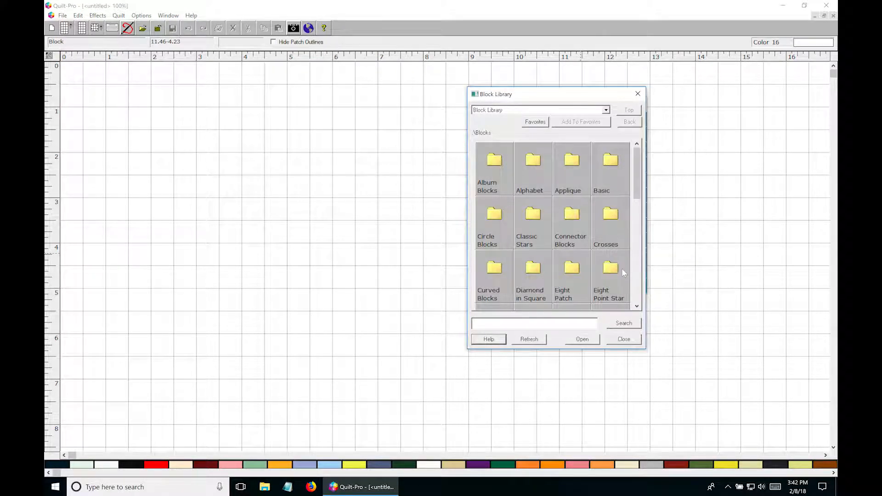
double_click(536, 279)
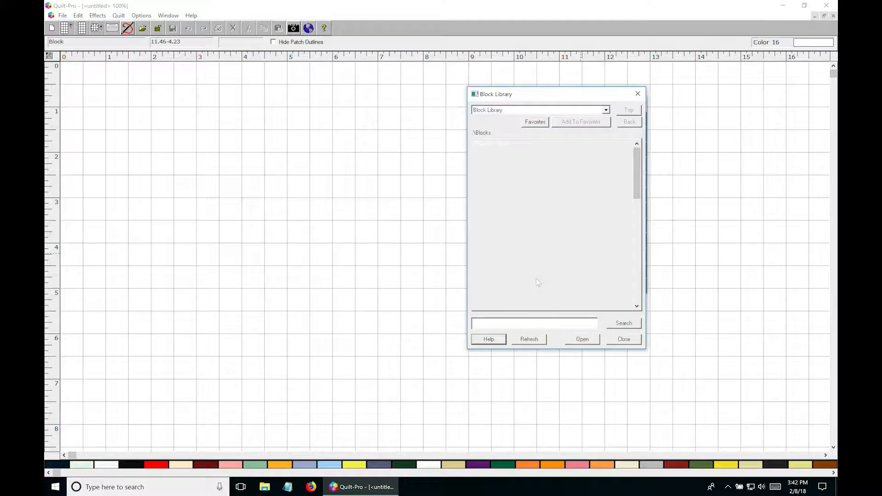
drag(638, 159, 642, 200)
click(612, 211)
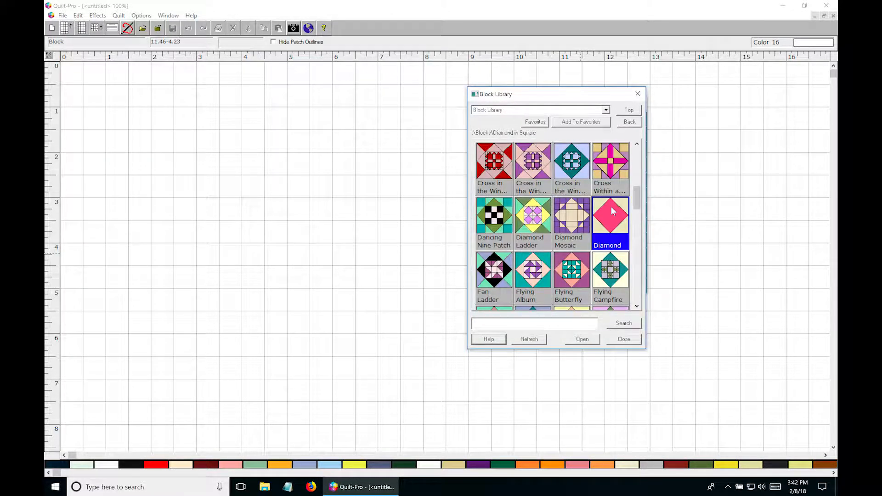
click(582, 340)
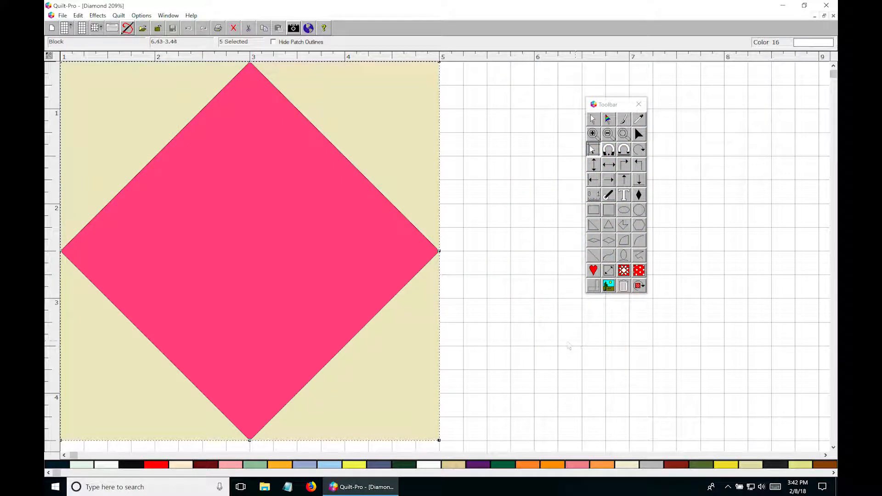
Resize the Diamond block to 12 inches wide and 12 inches high, keeping its proportions
click(608, 133)
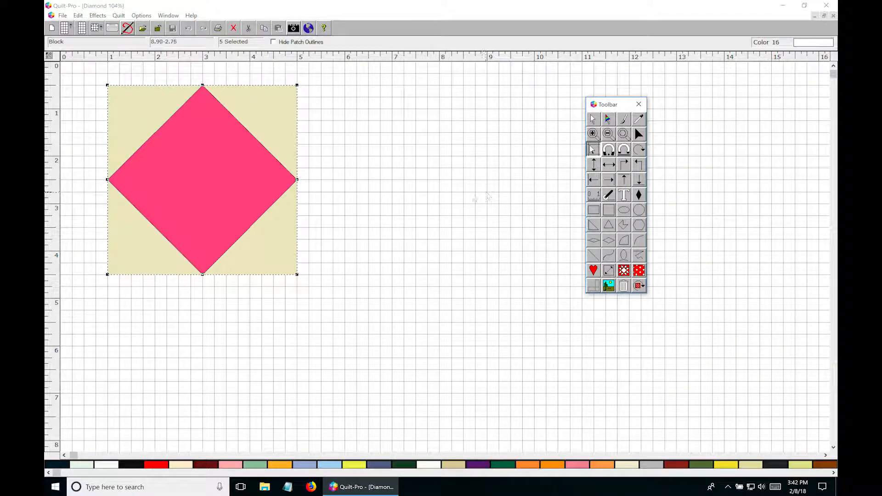
click(437, 195)
click(97, 16)
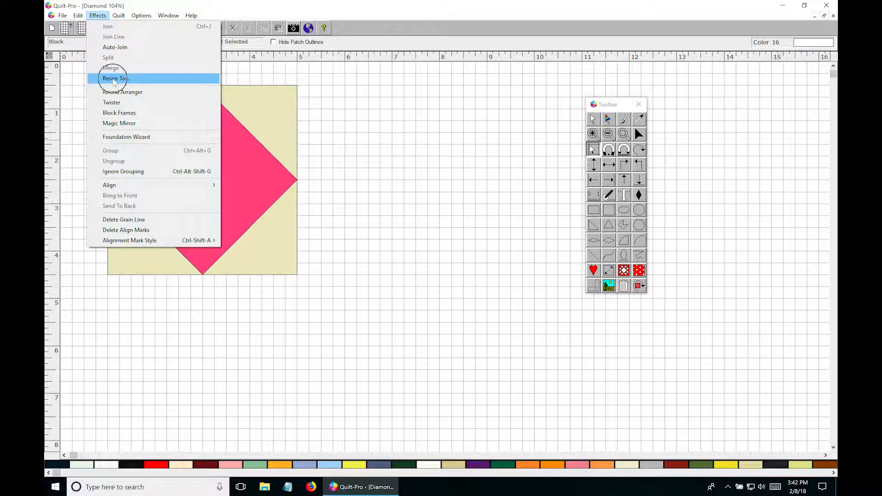
click(114, 78)
text(12)
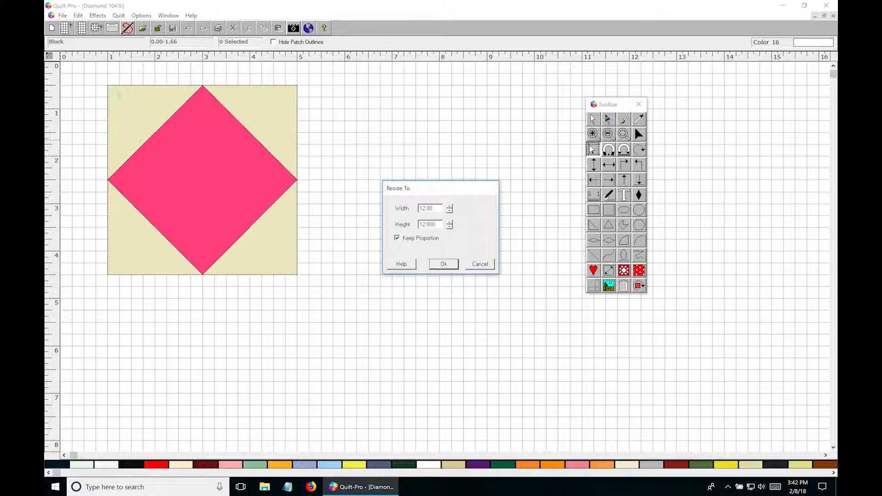
click(442, 263)
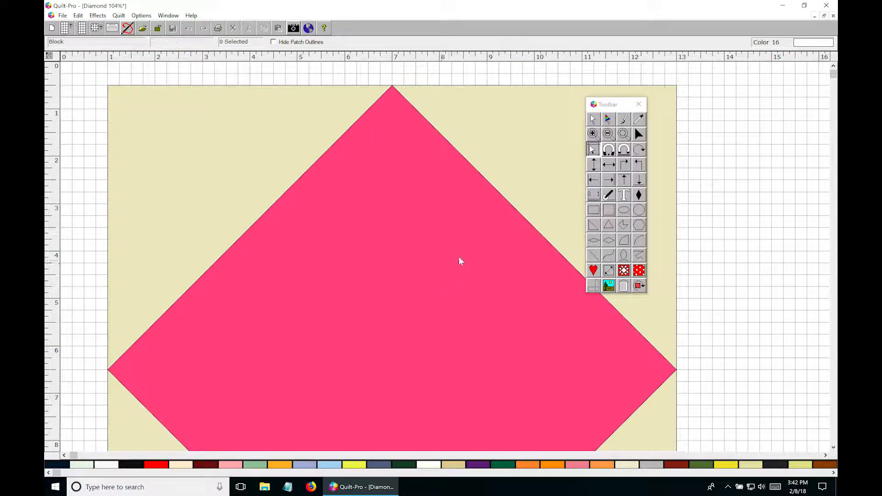
In the screen settings for guidelines, set the patch width and height to 1.00
click(608, 133)
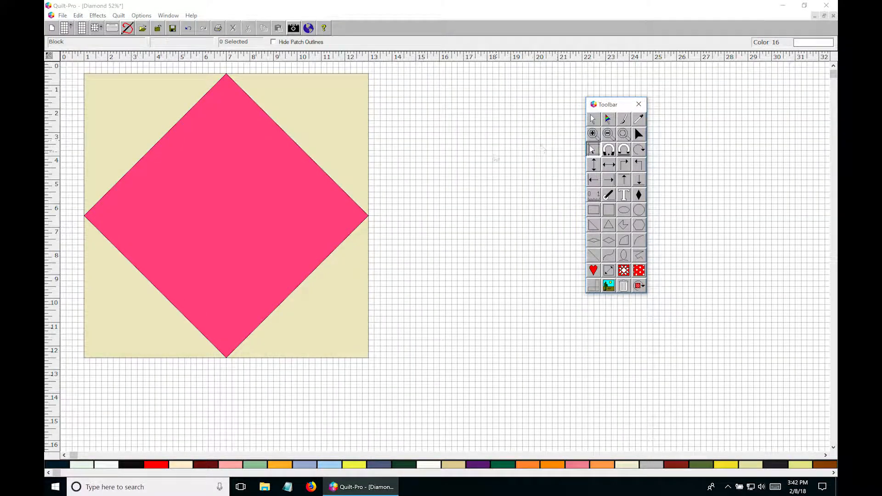
click(141, 15)
click(154, 108)
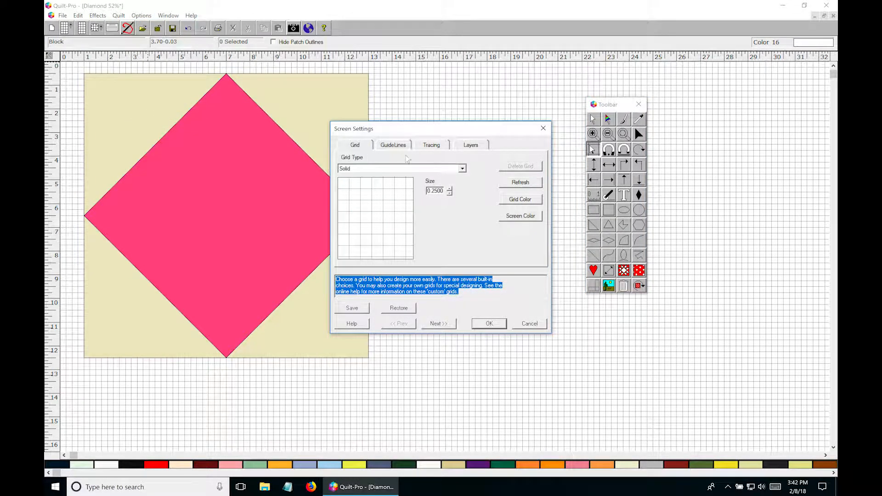
click(394, 145)
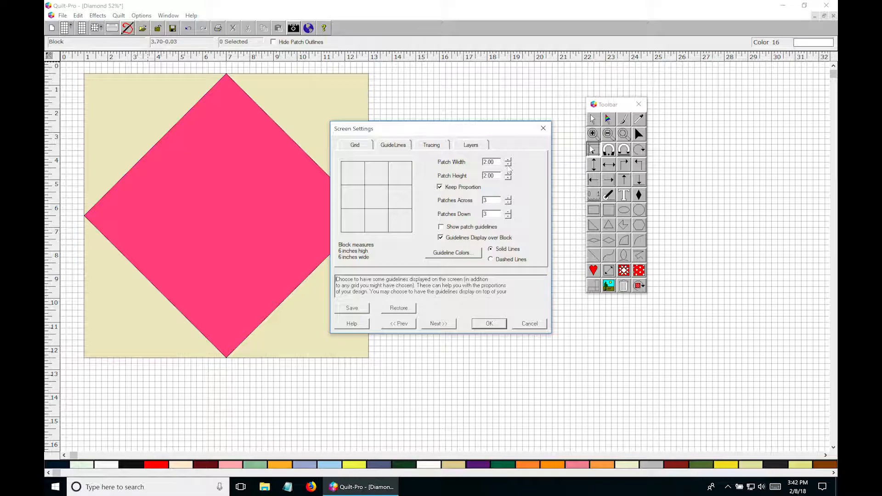
click(508, 165)
click(509, 165)
click(508, 165)
click(509, 164)
Set the guidelines to 15 patches across and 15 down, and show the patch guidelines over the block
click(509, 198)
click(508, 198)
click(508, 198)
click(508, 199)
click(508, 200)
click(508, 200)
click(508, 199)
click(508, 200)
click(508, 200)
click(508, 199)
click(508, 200)
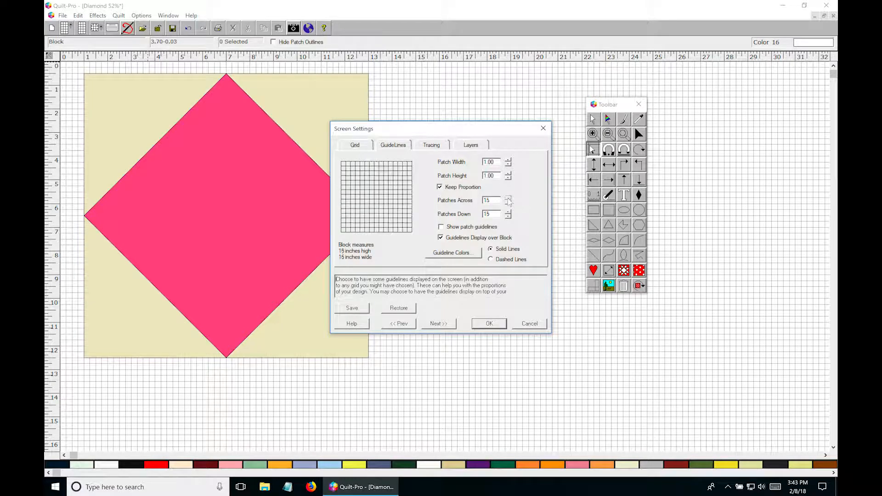
click(508, 199)
click(442, 226)
click(490, 325)
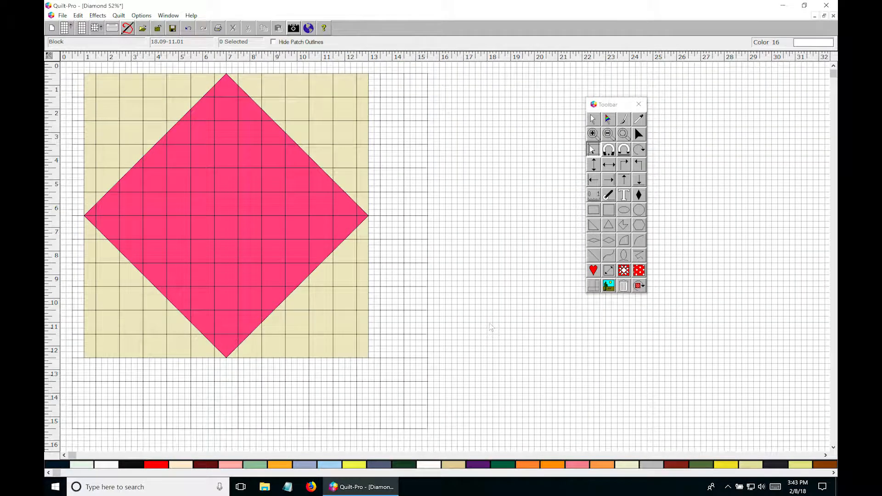
Select the whole diamond block and move it half an inch left to line up with the guidelines
click(593, 120)
drag(76, 69, 396, 376)
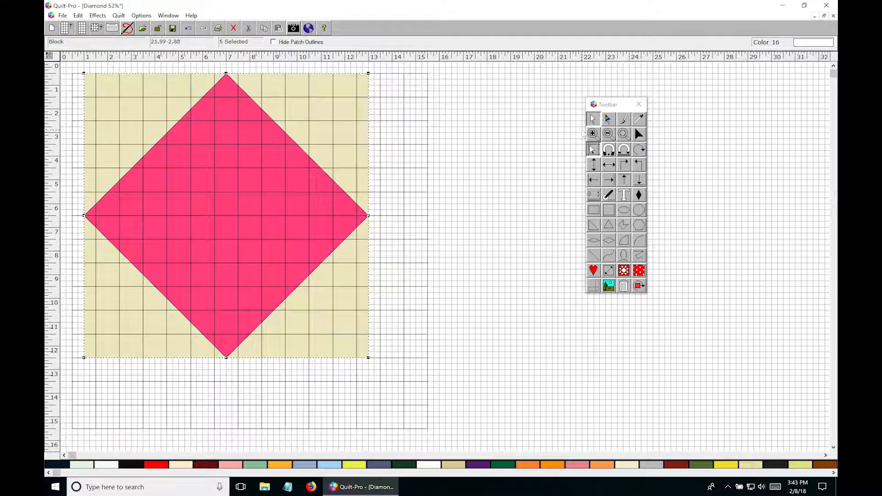
drag(118, 105, 106, 104)
click(449, 184)
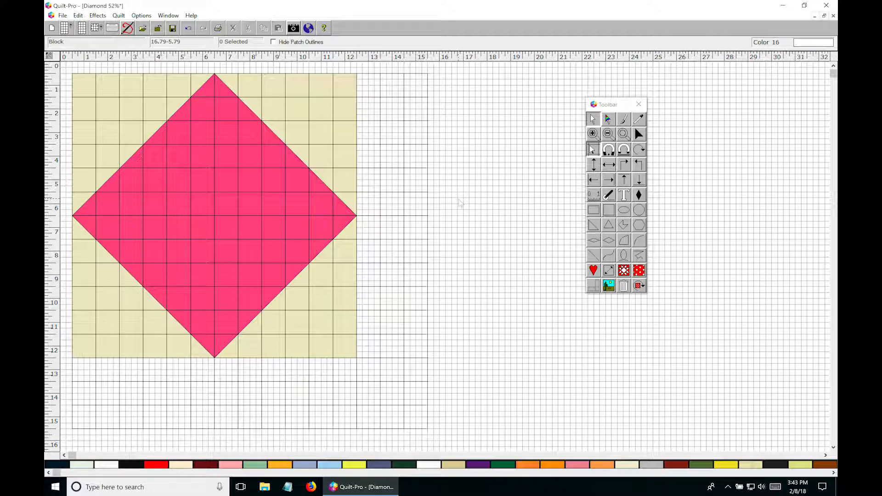
Set the solid screen grid size to 0.5000 in the screen settings
click(142, 15)
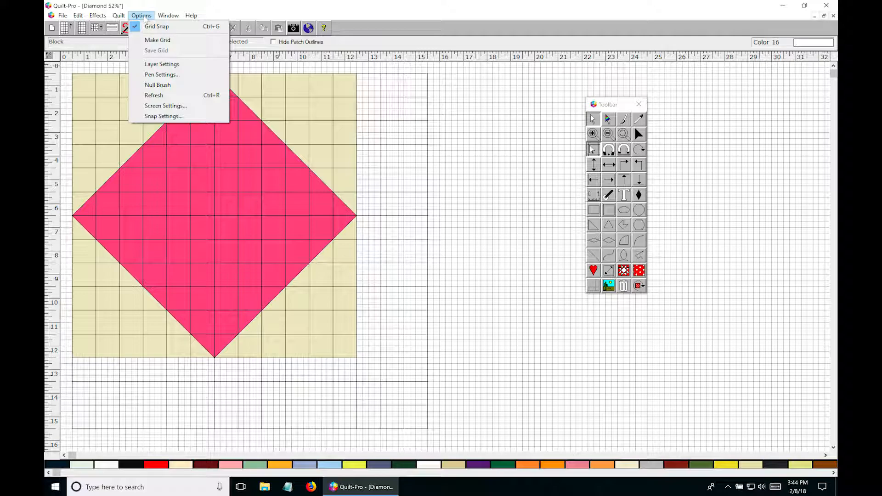
click(163, 106)
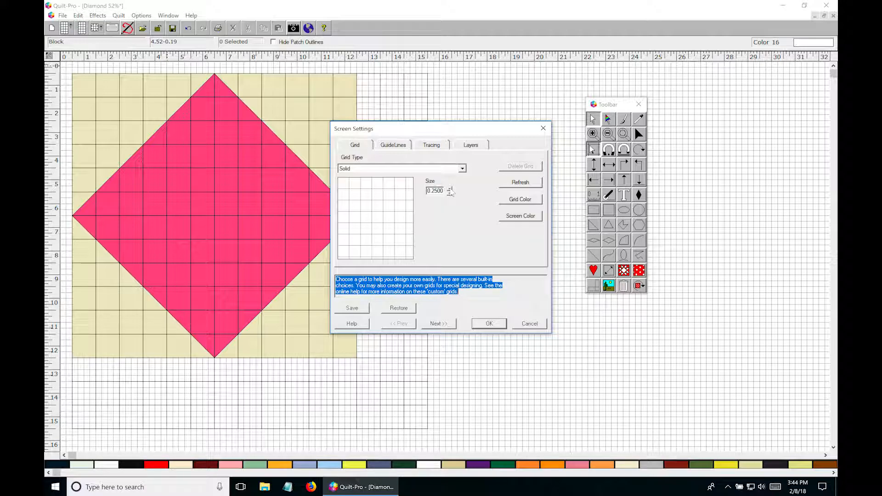
click(449, 189)
click(450, 189)
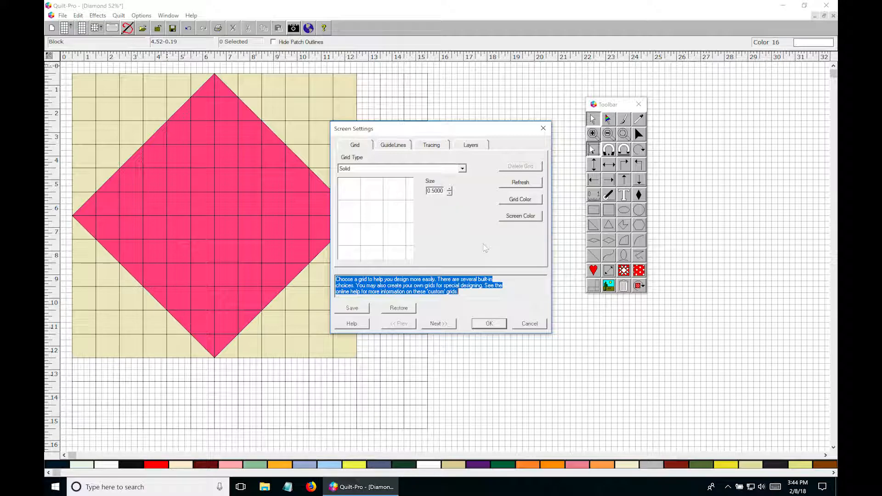
click(491, 324)
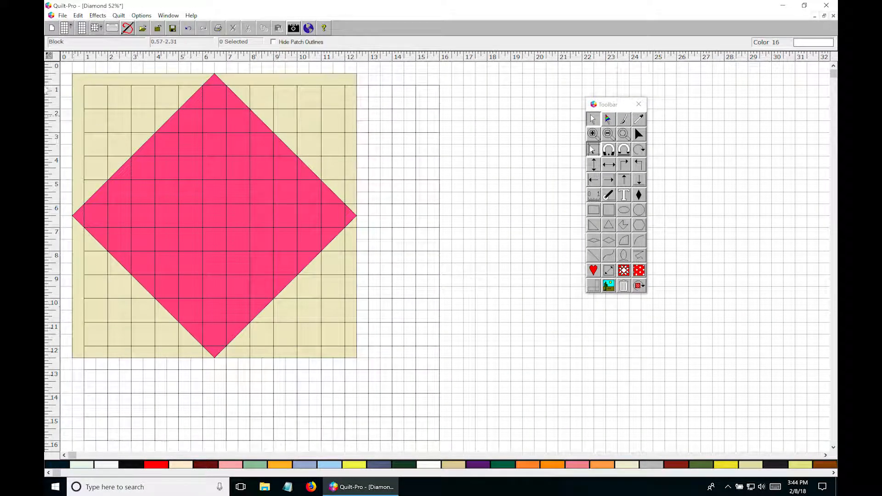
Select the whole diamond block and move it half an inch right and down onto the guidelines' upper-left corner
click(71, 108)
drag(71, 108, 381, 368)
click(162, 201)
drag(162, 200, 174, 213)
click(491, 248)
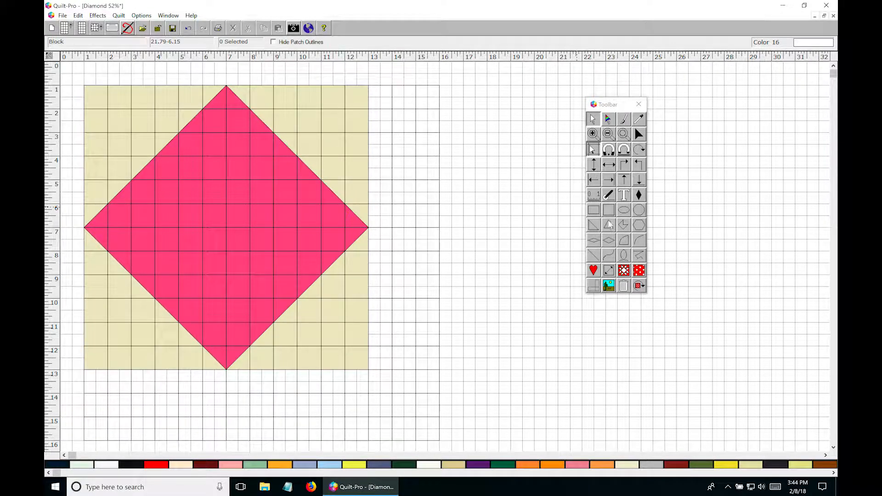
Draw a right triangle about 3 inches wide and 1.5 inches high beside the block's upper-right corner and fill it with the diamond's pink
click(596, 226)
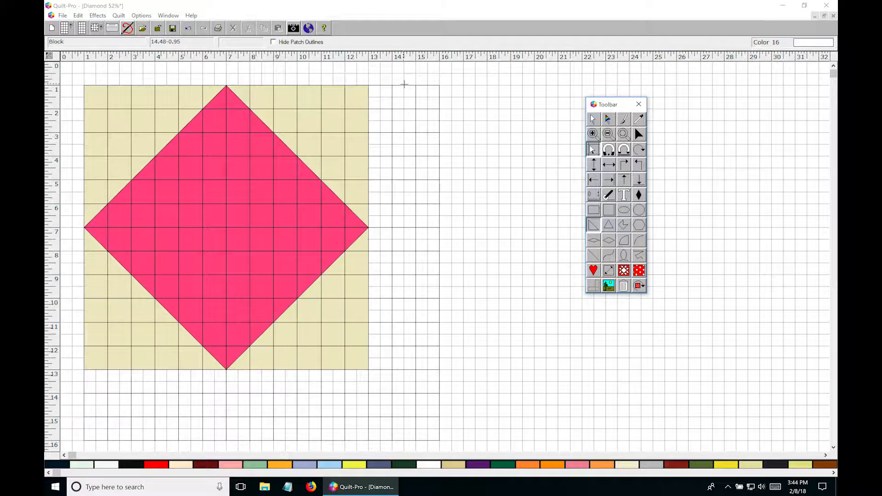
drag(404, 85, 369, 121)
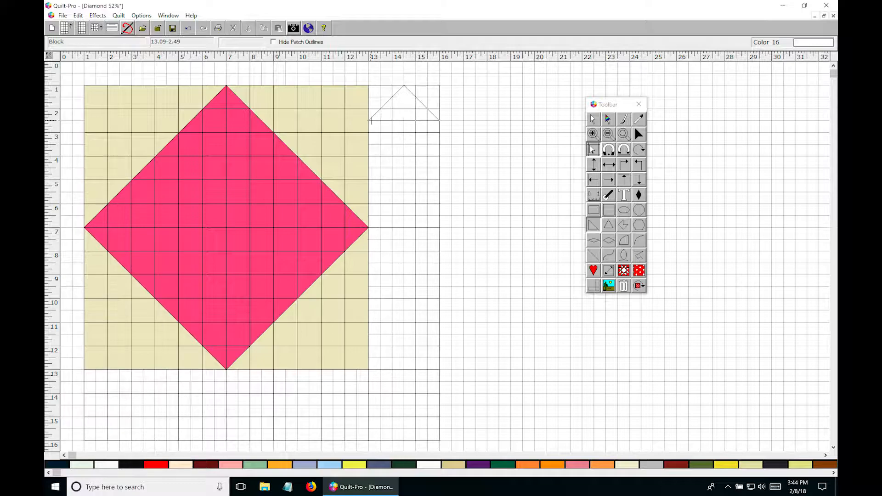
click(625, 119)
right_click(269, 221)
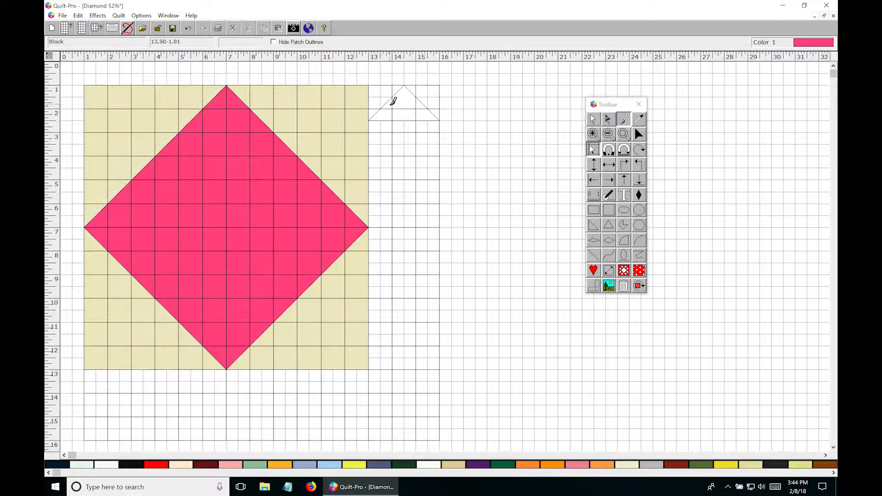
click(393, 102)
Draw a right triangle in each upper corner beside the small pink triangle and fill both with the block's beige background colour
click(594, 225)
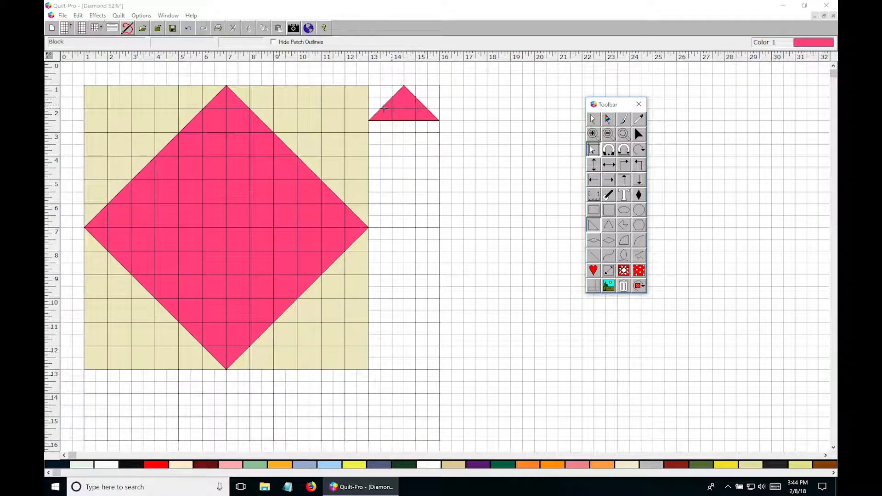
right_click(372, 99)
drag(373, 100, 376, 118)
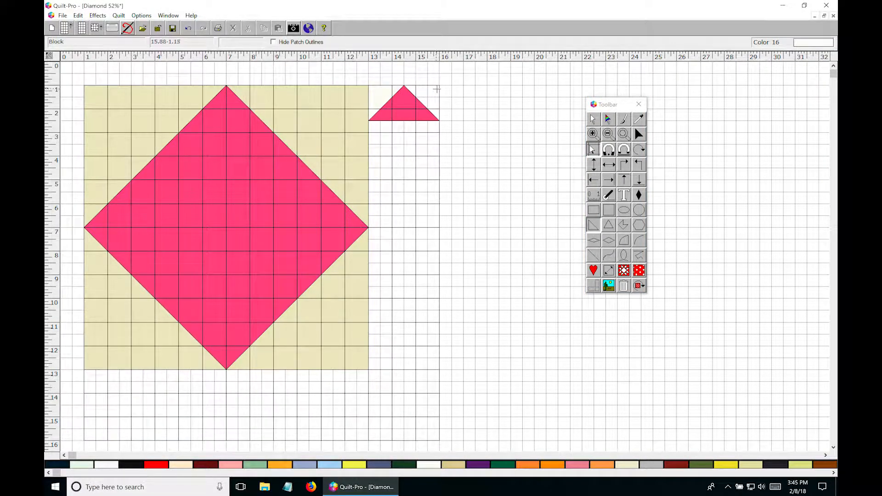
drag(436, 88, 405, 86)
click(638, 119)
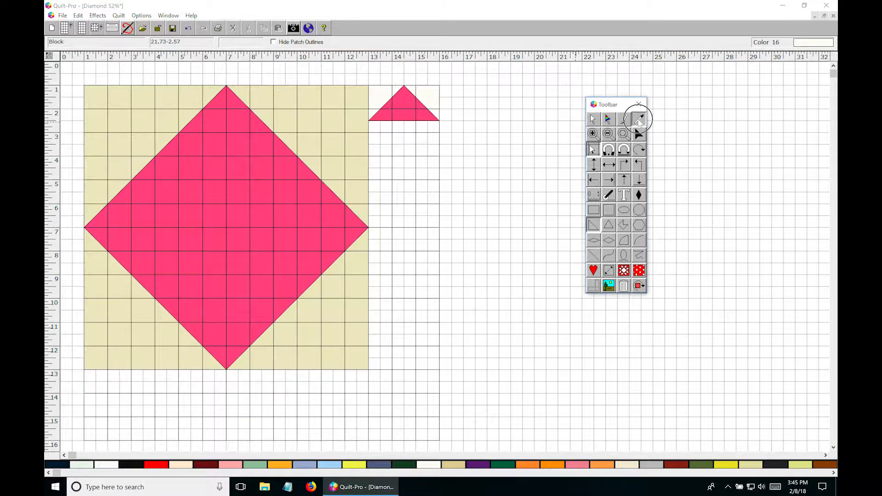
click(358, 104)
click(386, 95)
click(421, 98)
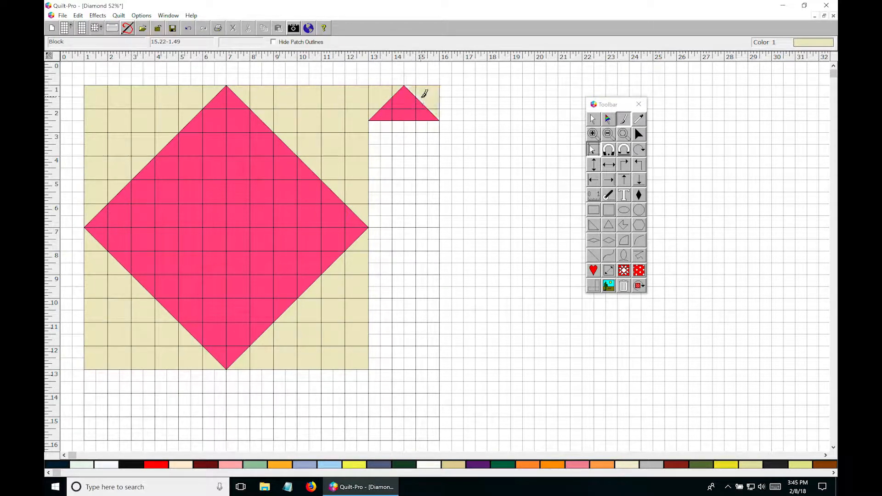
Select the three-triangle flying geese unit, duplicate it, and place the copy directly below the original
click(593, 119)
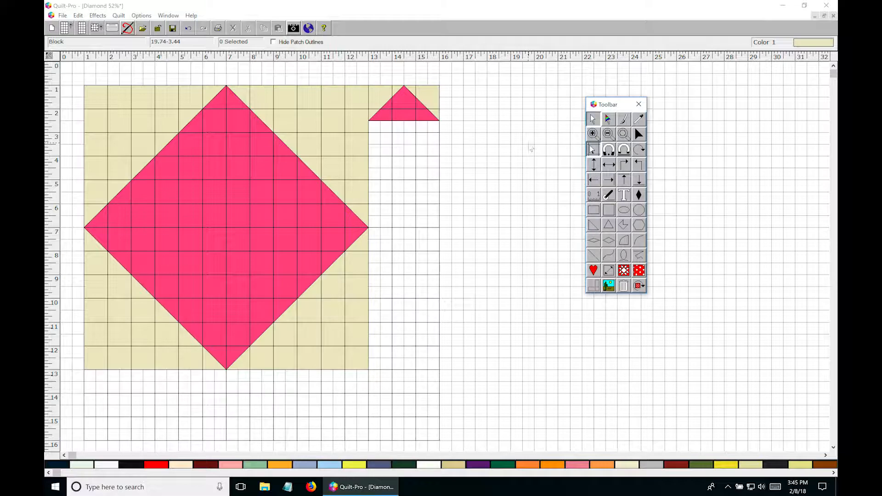
drag(356, 72, 440, 131)
click(404, 99)
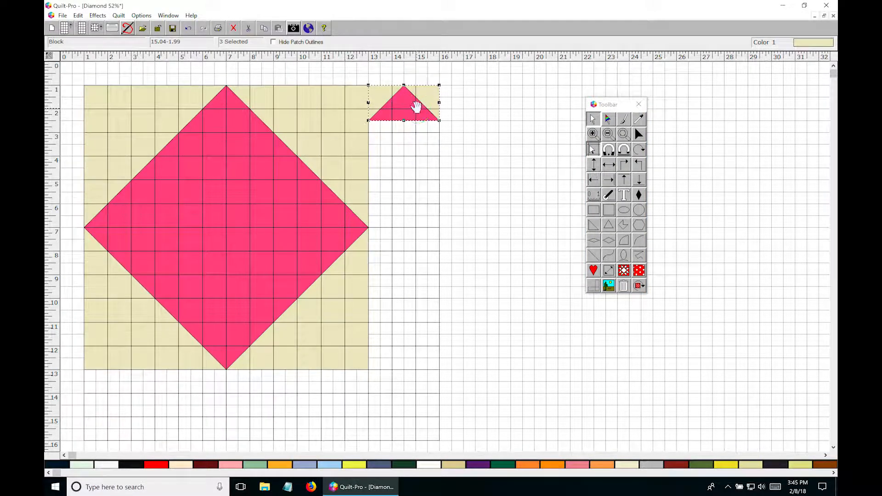
right_click(417, 109)
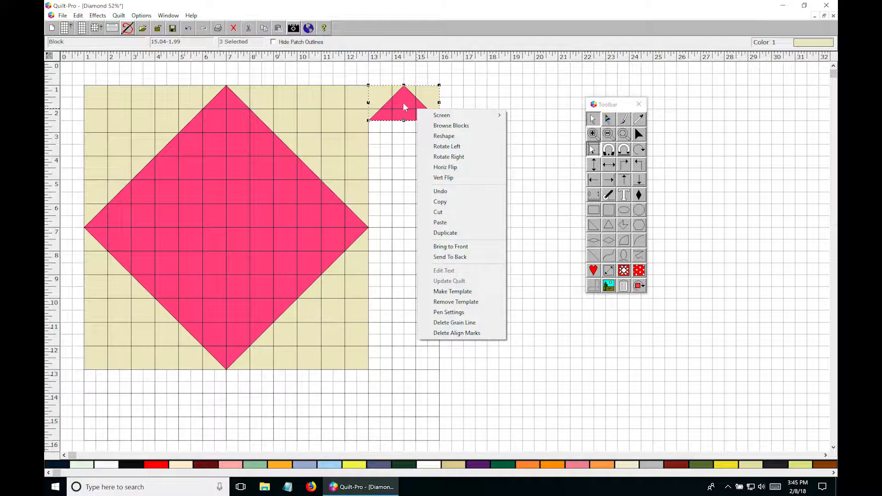
click(440, 233)
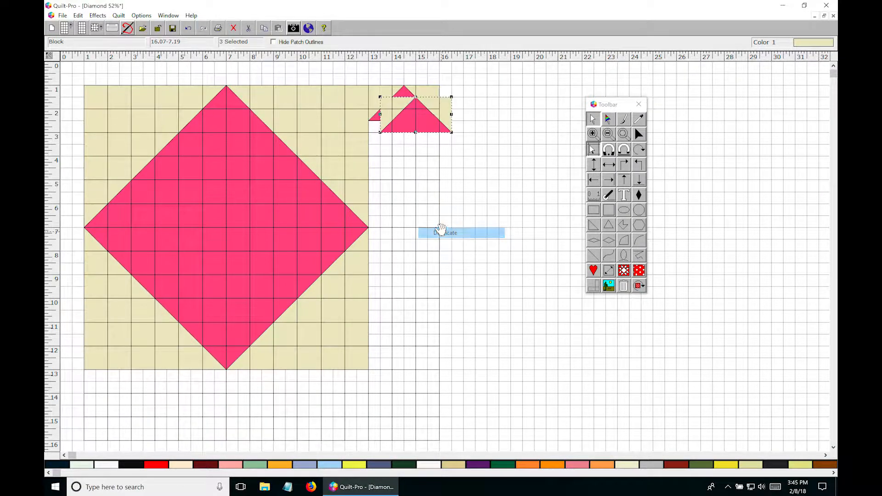
drag(425, 125, 407, 147)
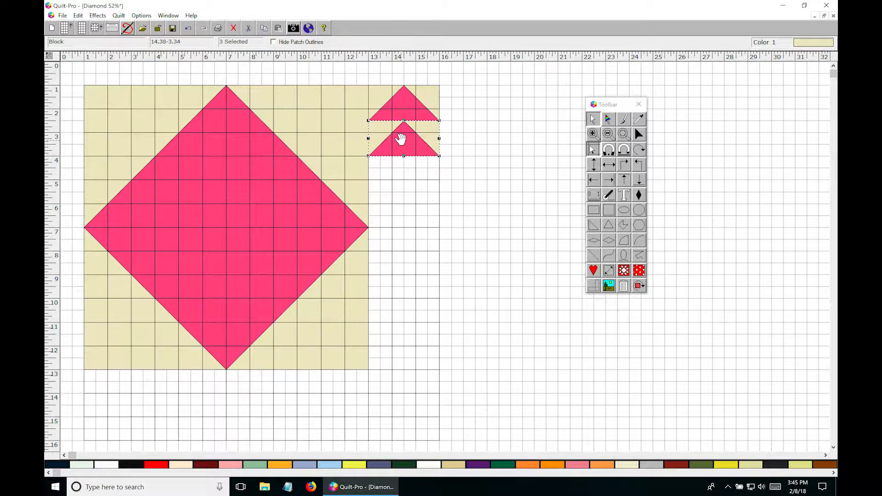
Duplicate the two stacked flying geese units and place the copies directly below them
click(466, 157)
drag(359, 79, 459, 167)
right_click(416, 130)
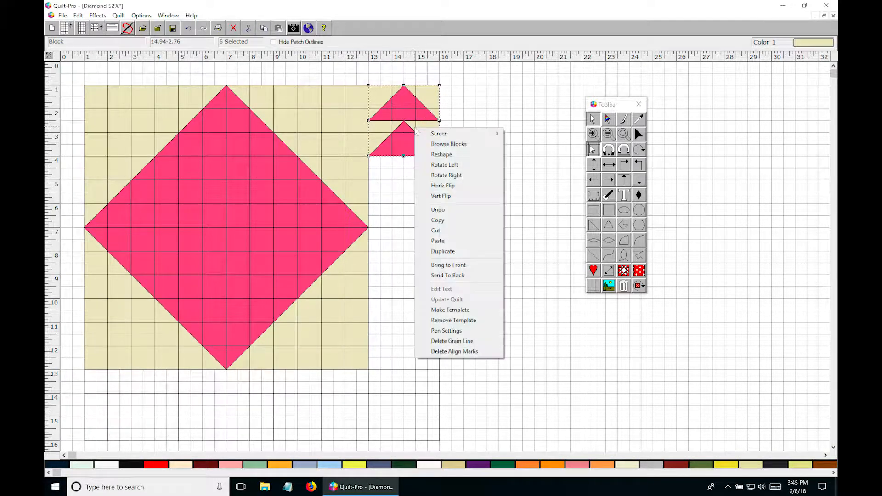
click(442, 252)
drag(415, 138, 404, 196)
Duplicate the four stacked flying geese units and place the copies below, completing the column along the block's right side
drag(372, 114, 462, 239)
right_click(416, 186)
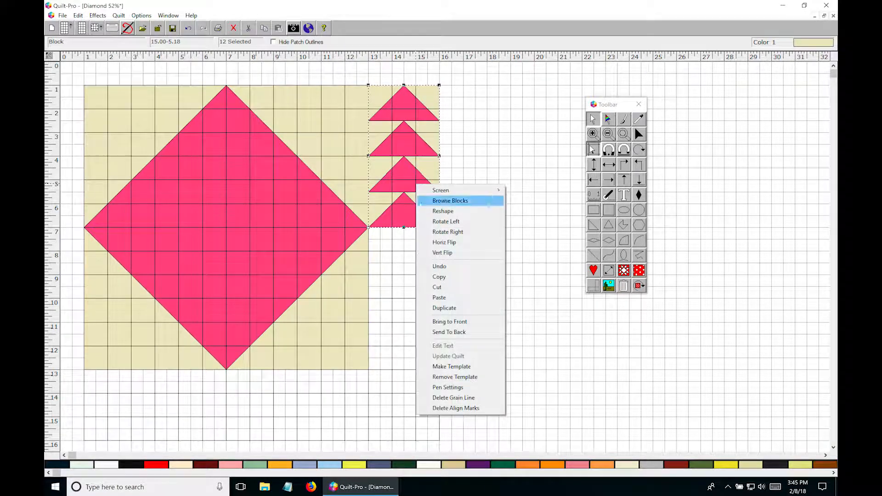
click(446, 308)
drag(418, 122, 412, 256)
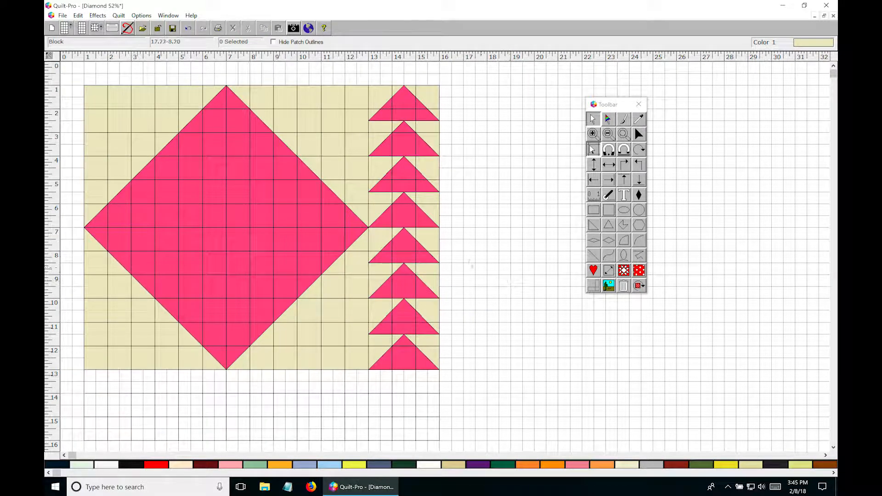
Draw a 3-inch square in the lower-left corner of the block beneath the Diamond and fill it with the diamond's pink
click(603, 209)
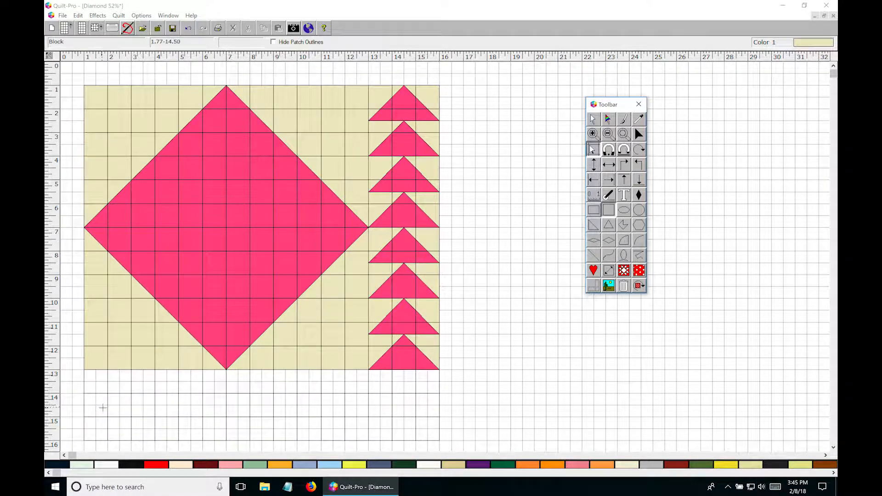
drag(84, 370, 149, 434)
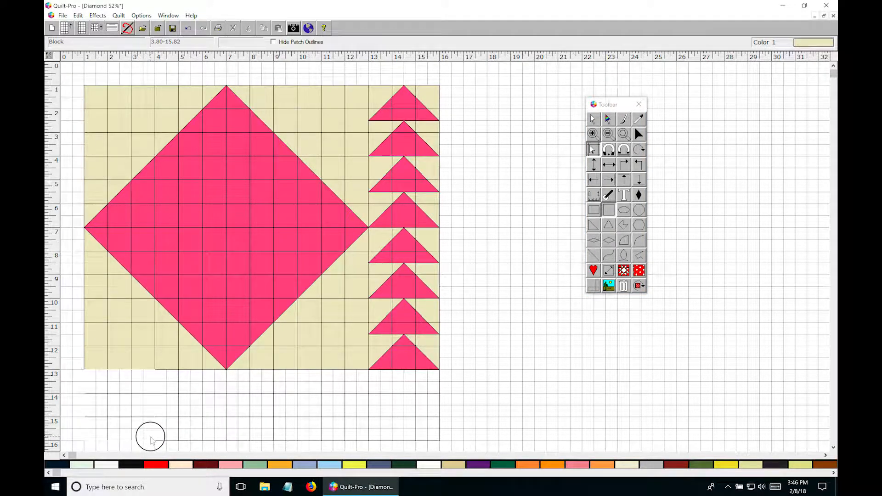
click(152, 440)
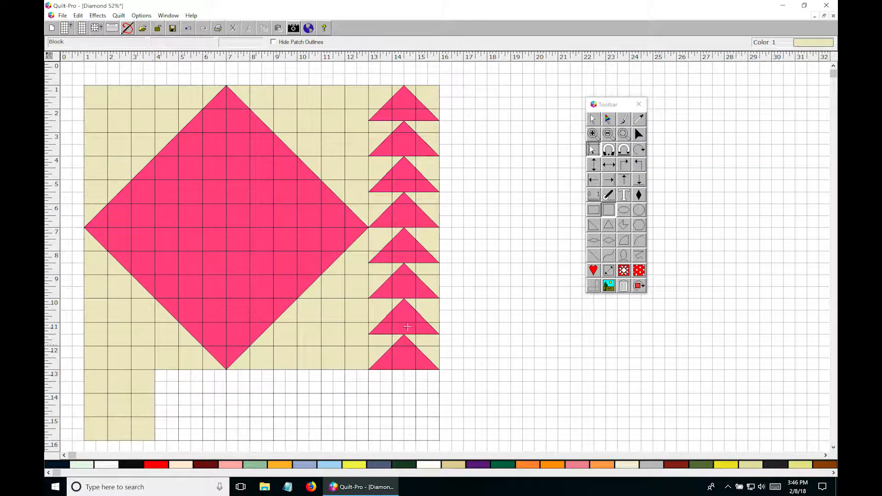
click(639, 119)
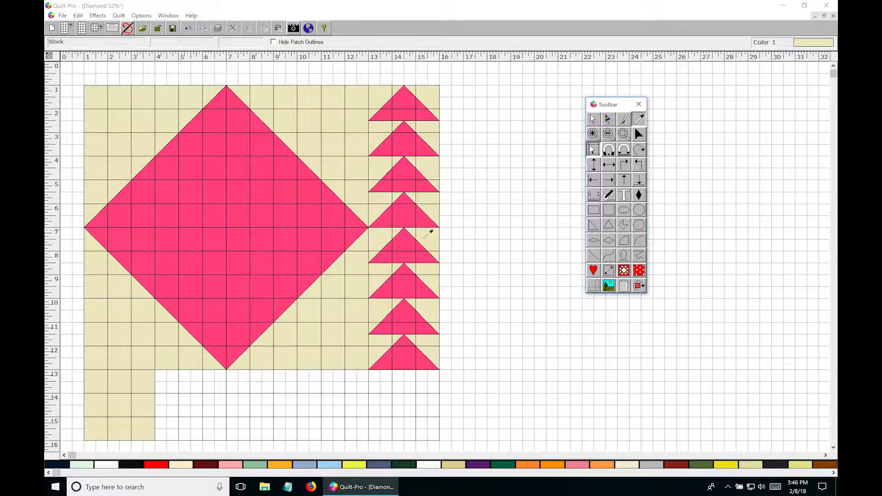
click(216, 296)
click(138, 411)
Duplicate the pink corner square twice, placing copies at the bottom row's right end and midway between the two end squares
click(593, 120)
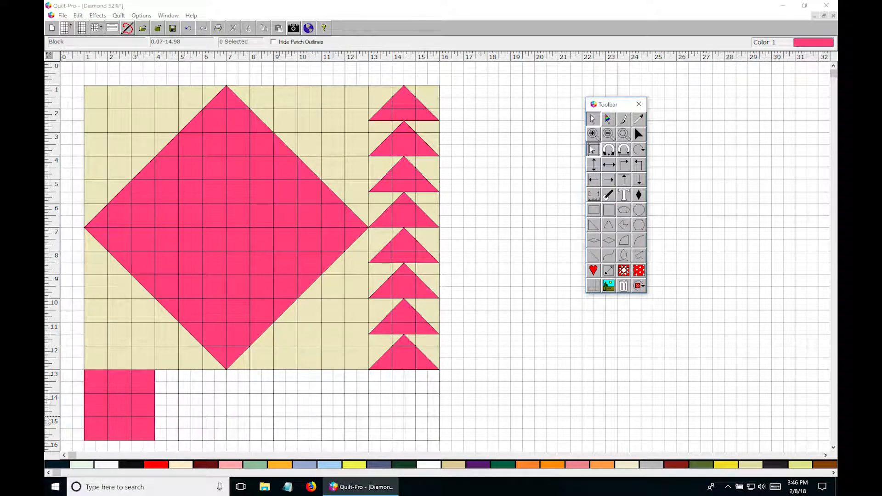
drag(75, 361, 174, 449)
right_click(128, 414)
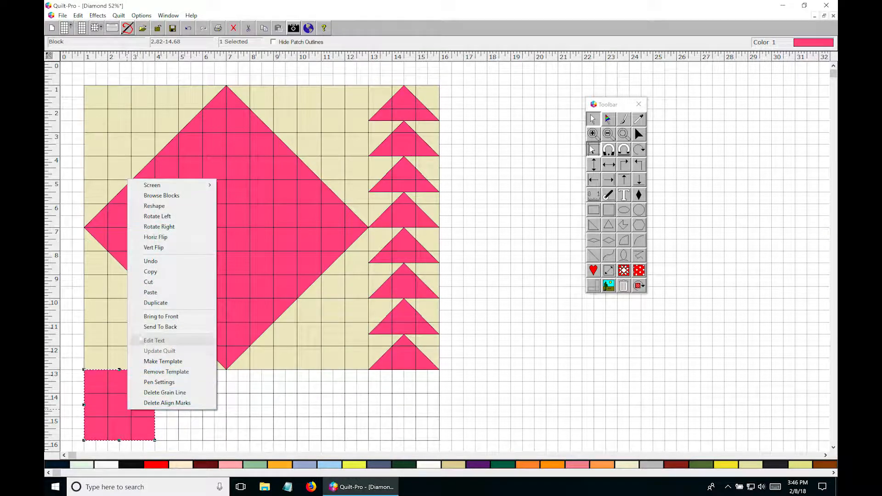
click(167, 302)
drag(124, 411, 398, 414)
right_click(263, 405)
click(296, 295)
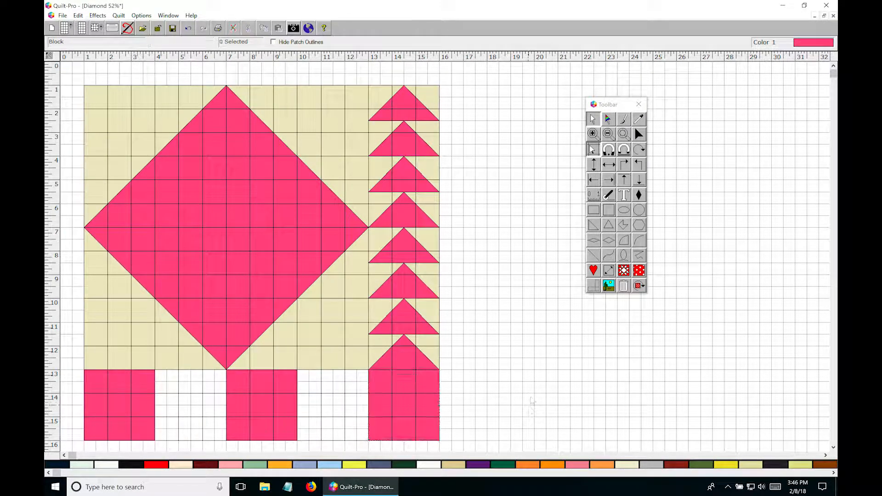
Fill the two gaps between the pink squares in the bottom row with squares in the block's beige background colour
click(608, 211)
click(639, 119)
click(429, 208)
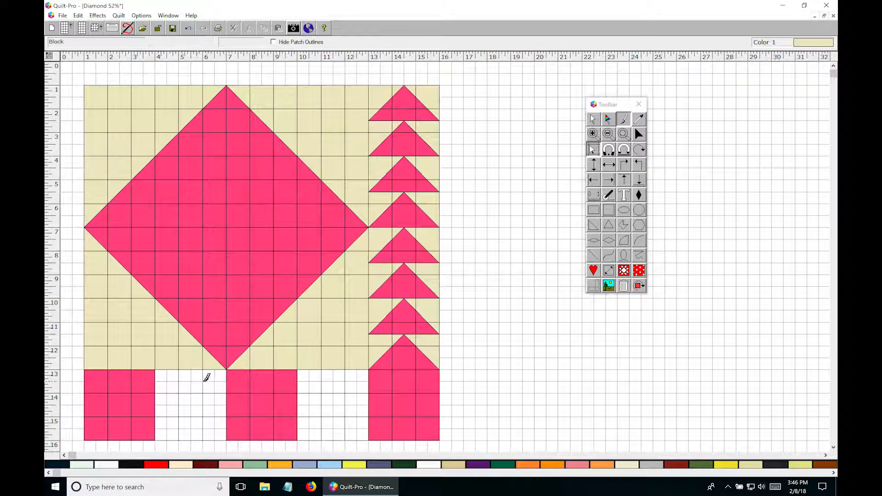
click(609, 210)
mouse_move(154, 371)
mouse_down()
mouse_move(213, 436)
mouse_move(230, 438)
mouse_up()
mouse_move(298, 370)
mouse_down()
mouse_move(324, 386)
mouse_move(360, 437)
mouse_move(387, 440)
mouse_up()
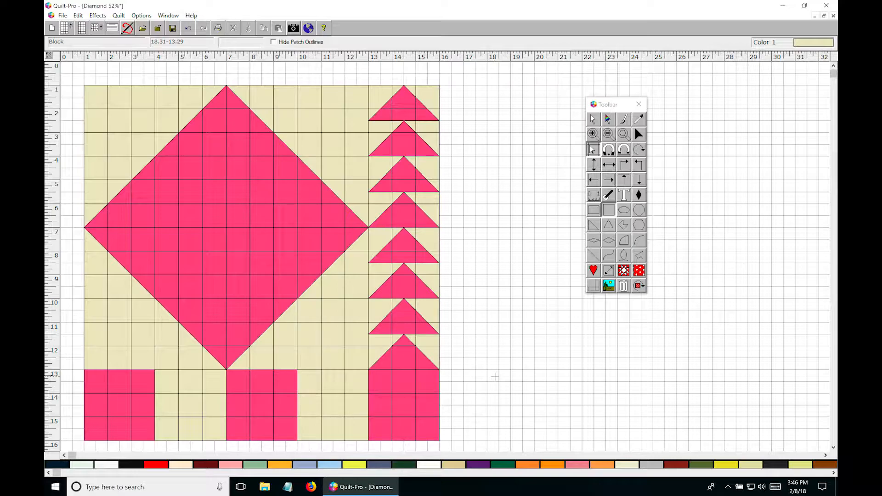
Create a quilt from the finished block with the Quilt Wizard, using the Straight Blocks layout and Single Block placement
click(593, 120)
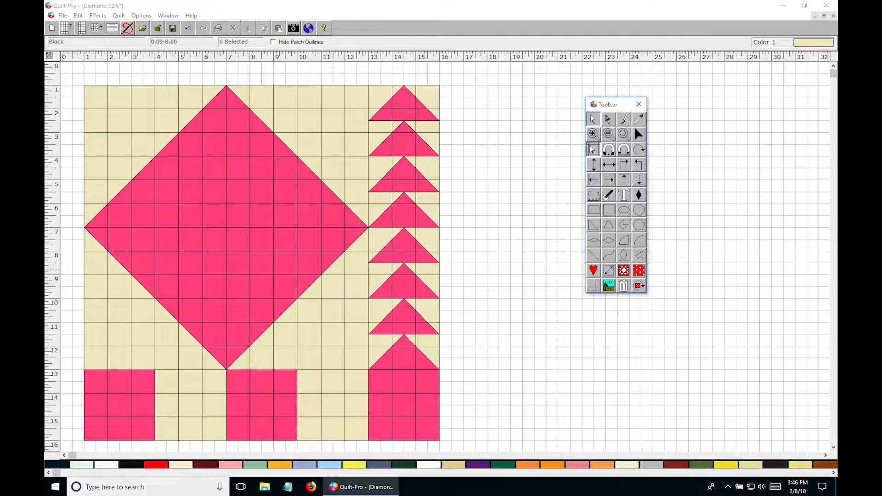
click(83, 31)
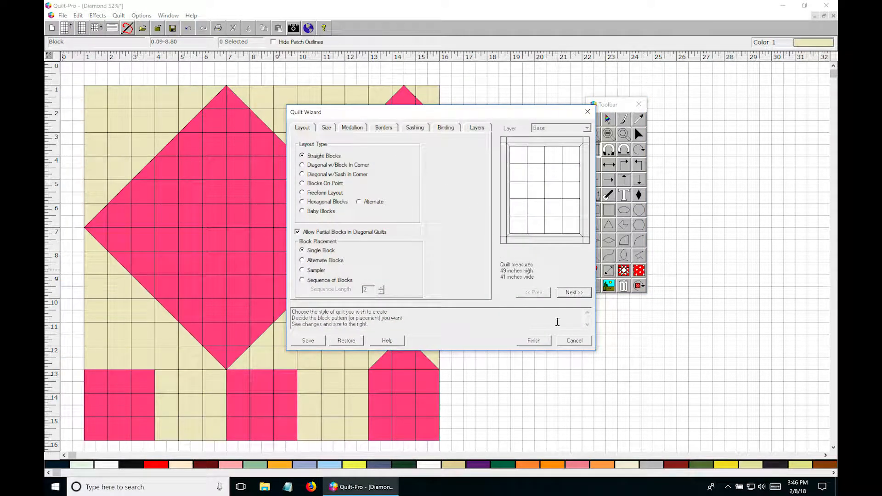
click(534, 341)
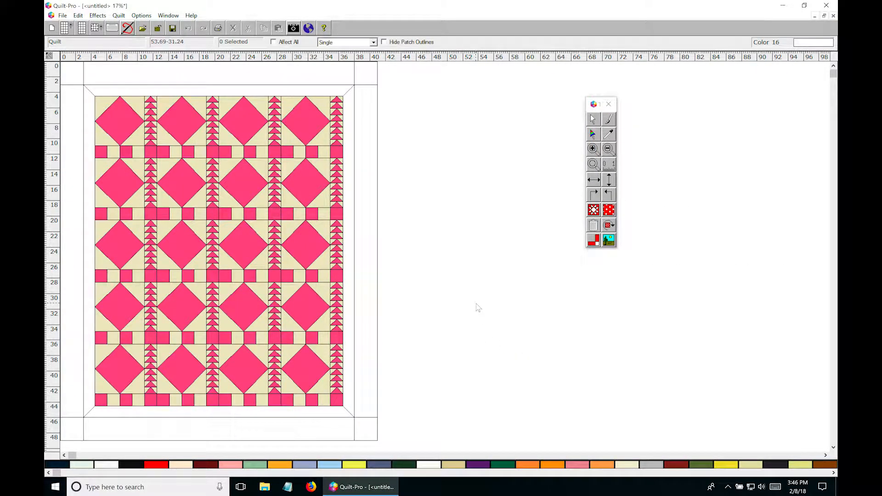
Sample the pink from a diamond and colour all four strips of the quilt's outer border with it
click(608, 134)
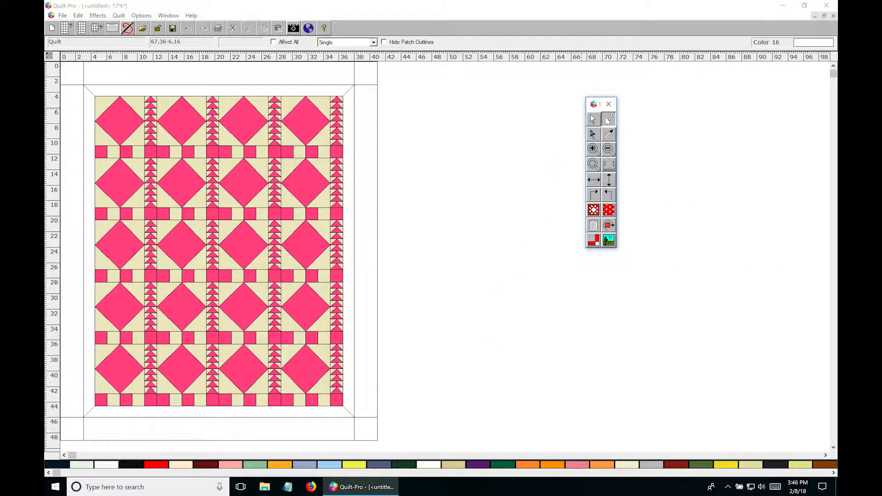
click(314, 172)
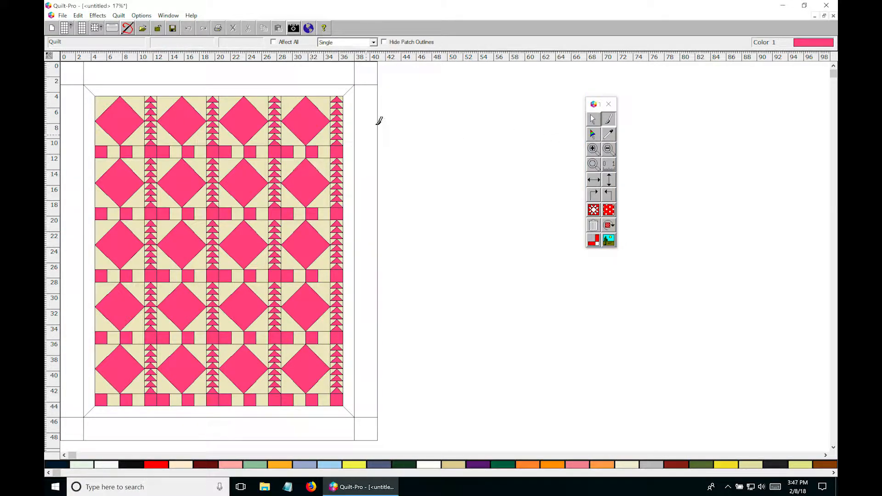
click(368, 103)
click(330, 77)
click(71, 204)
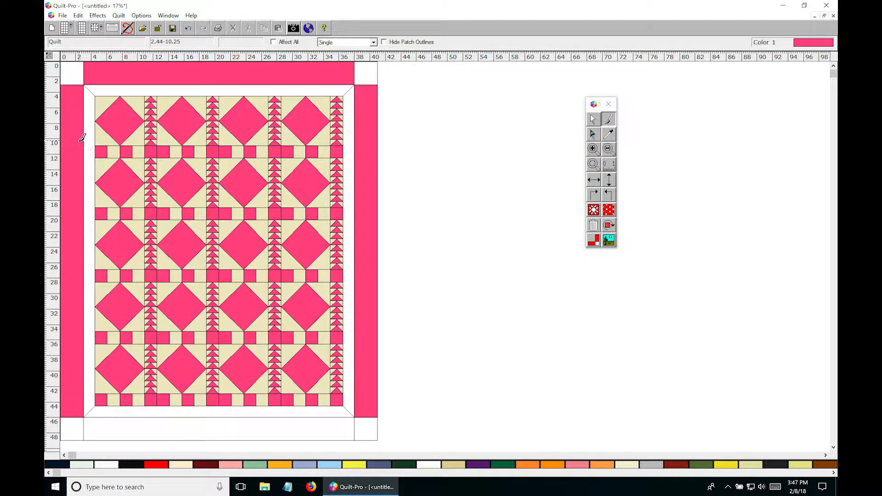
click(211, 440)
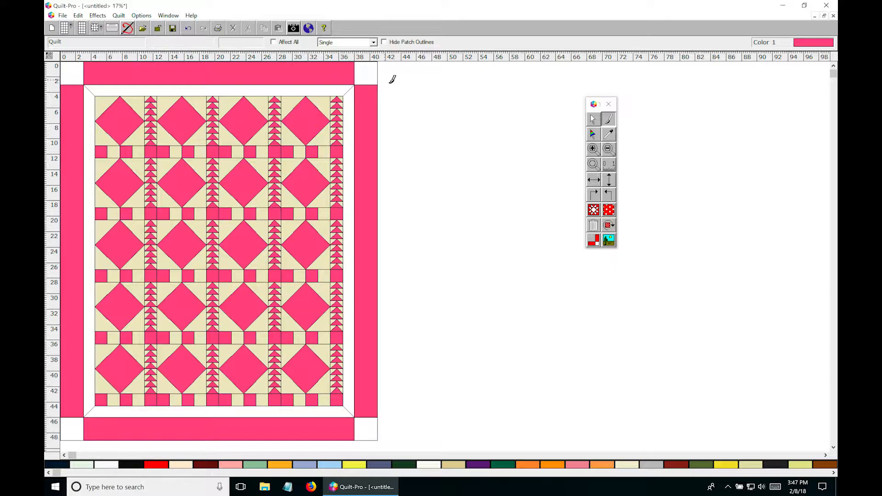
Sample the beige block background and colour the four inner border strips and the four outer border corner squares with it
click(609, 133)
click(321, 139)
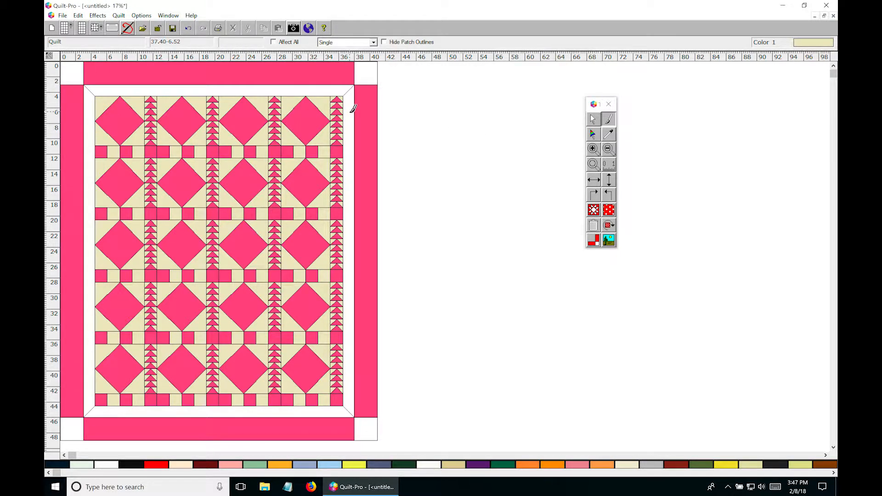
click(352, 110)
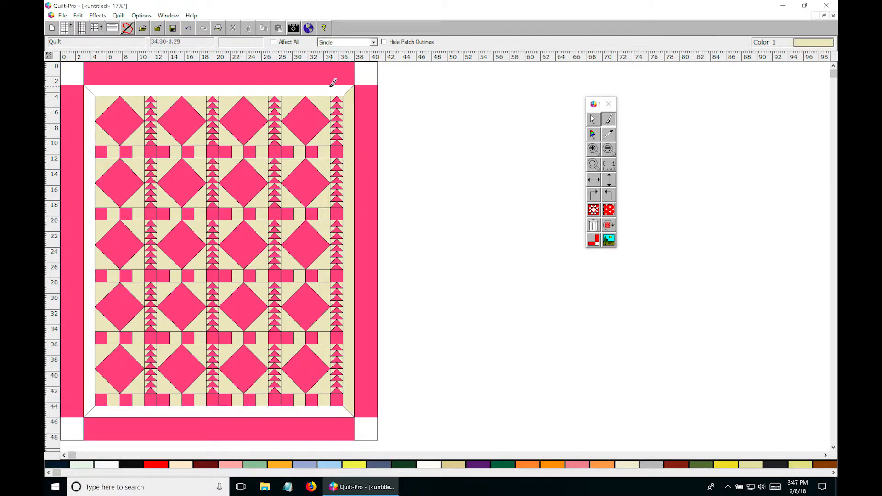
click(333, 89)
click(365, 74)
click(69, 76)
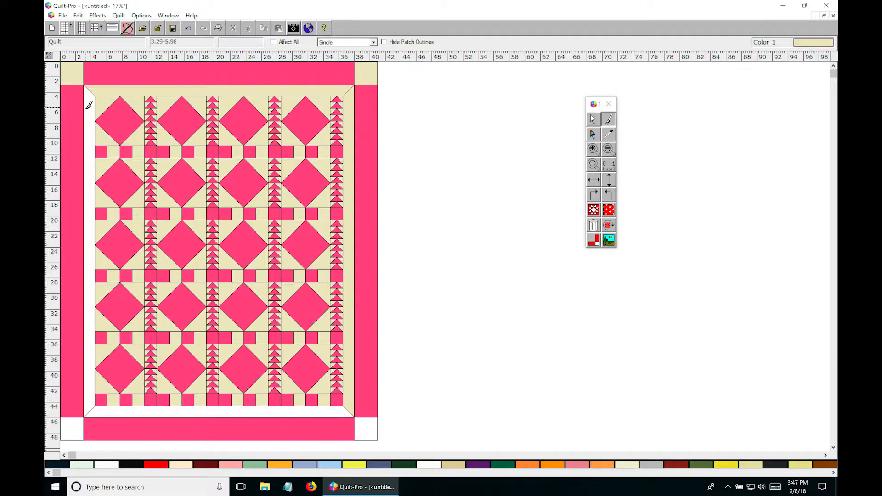
click(87, 105)
click(71, 428)
click(121, 412)
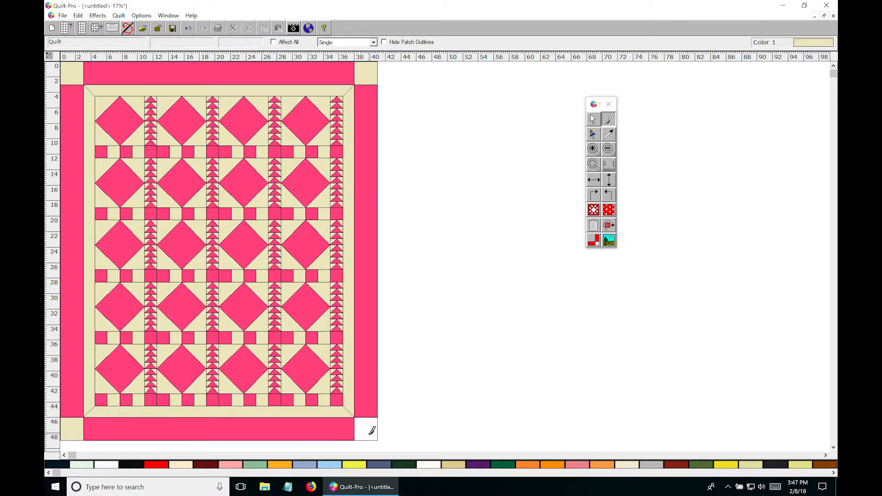
click(372, 431)
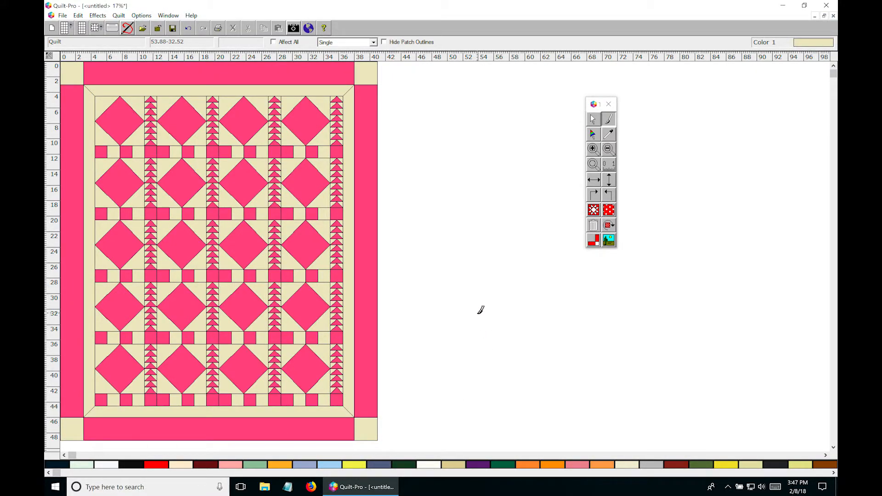